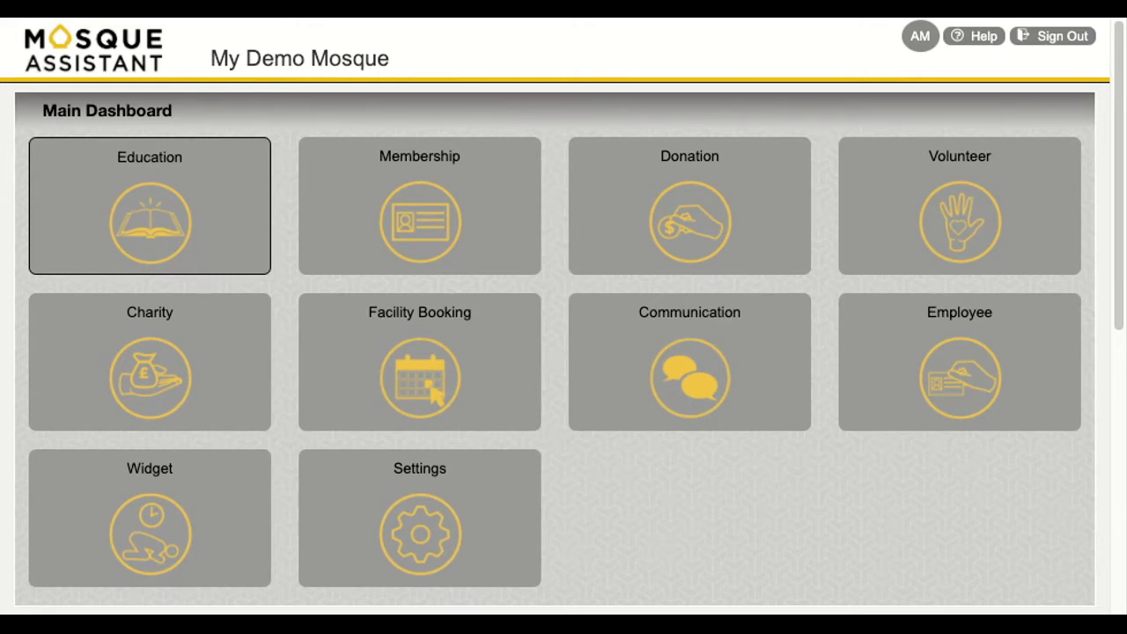
Open the Education module from the My Demo Mosque Main Dashboard
{"action": "left_click", "coordinate": [224, 241]}
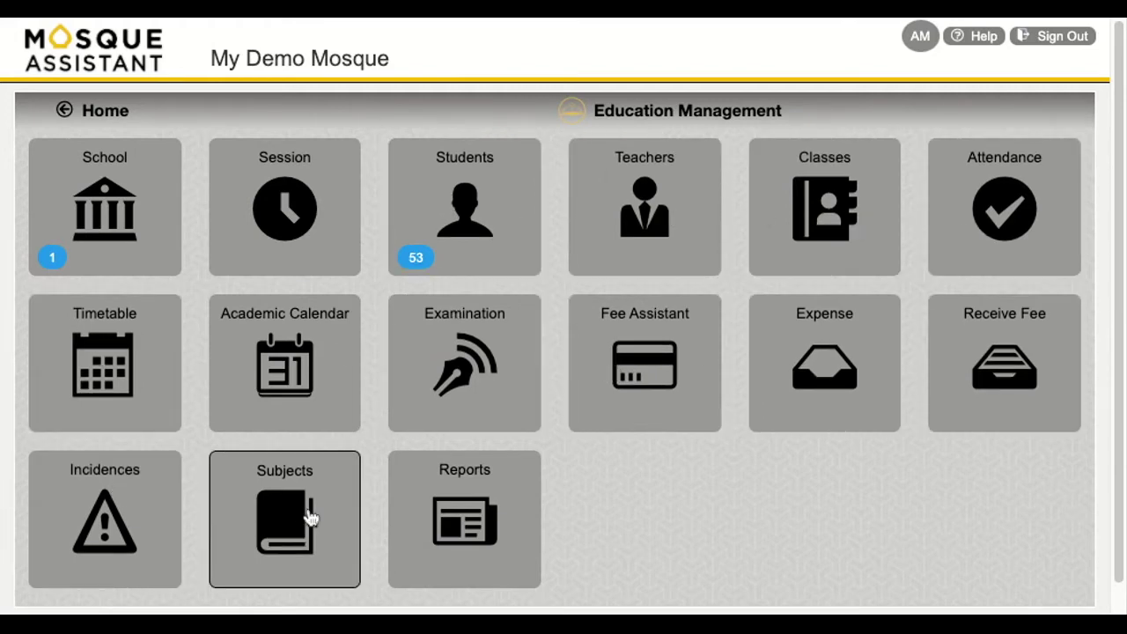
View the Schools list under Education, then go Home and open the Membership module
{"action": "left_click", "coordinate": [105, 207]}
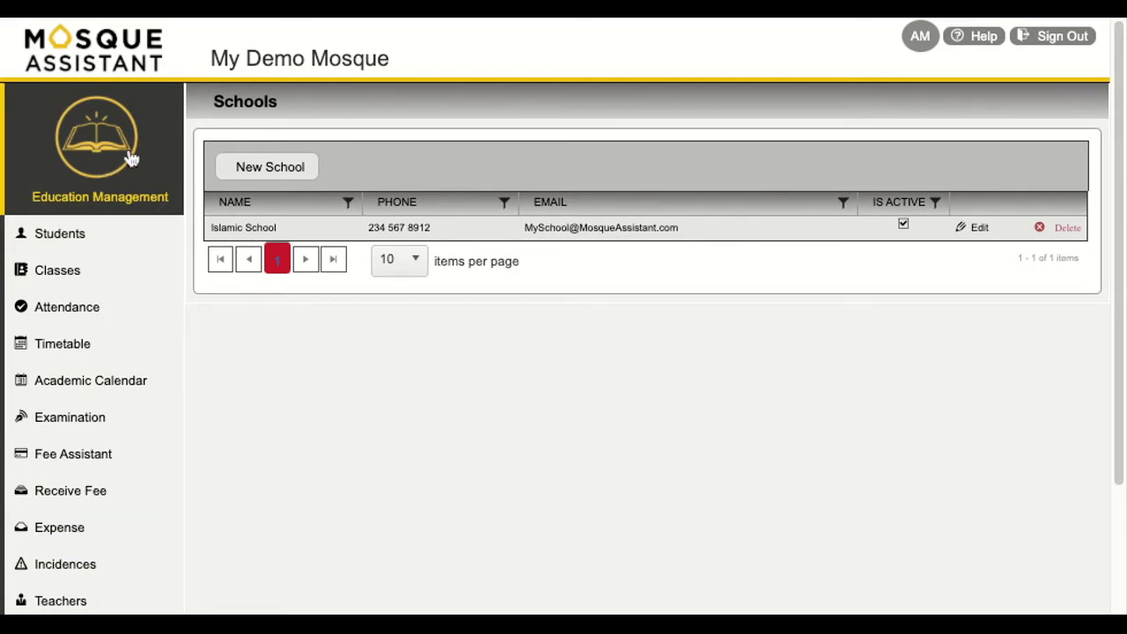
{"action": "left_click", "coordinate": [97, 168]}
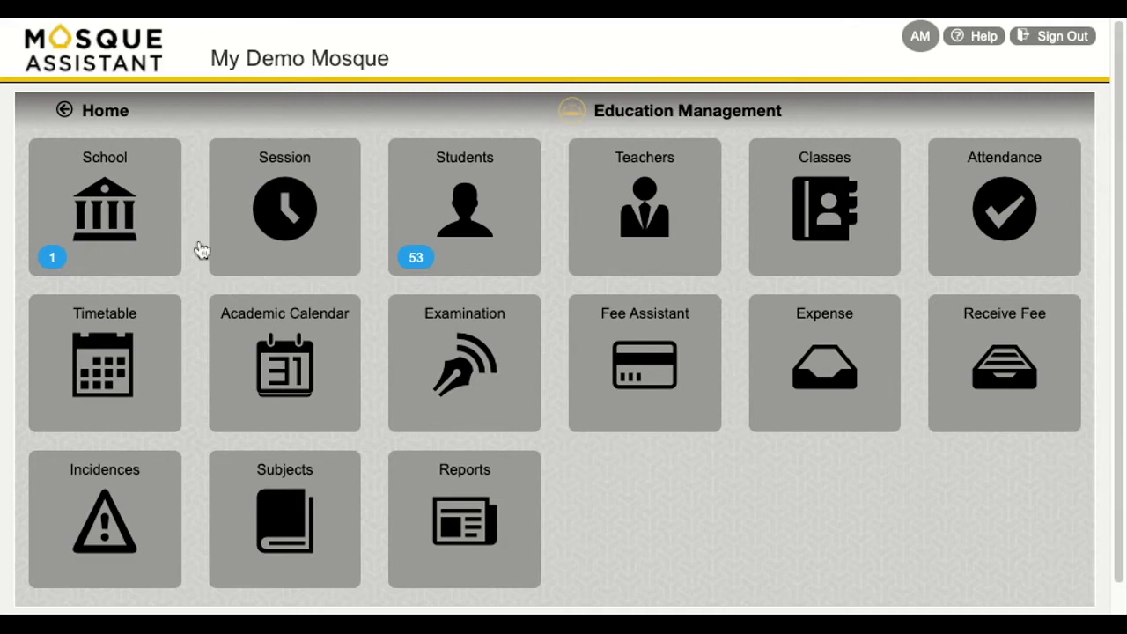
{"action": "left_click", "coordinate": [106, 111]}
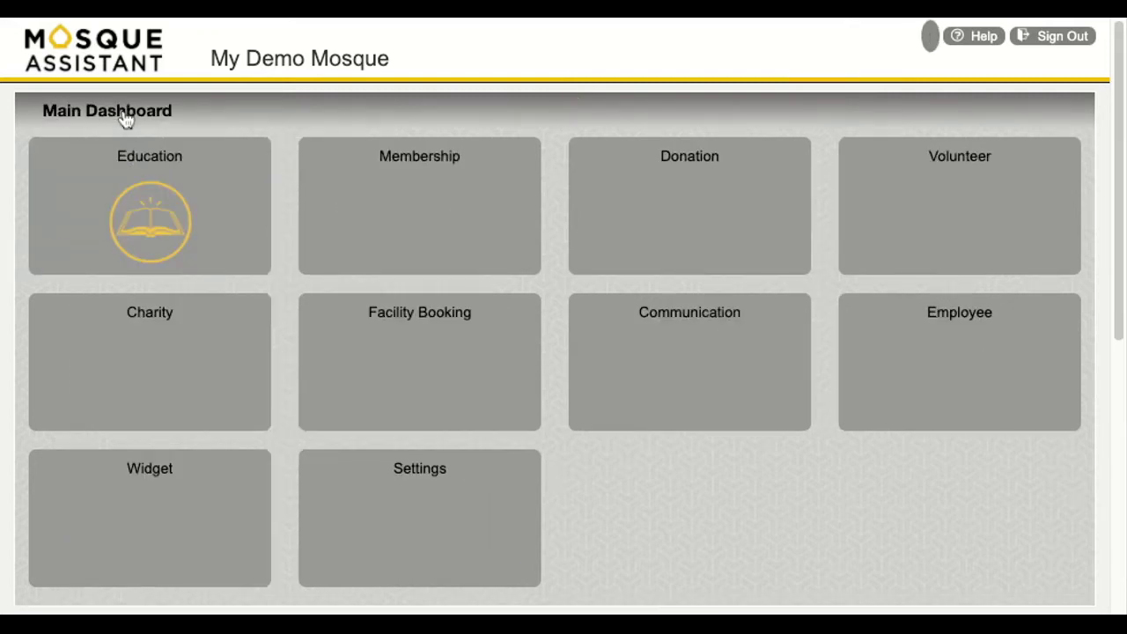
{"action": "left_click", "coordinate": [392, 194]}
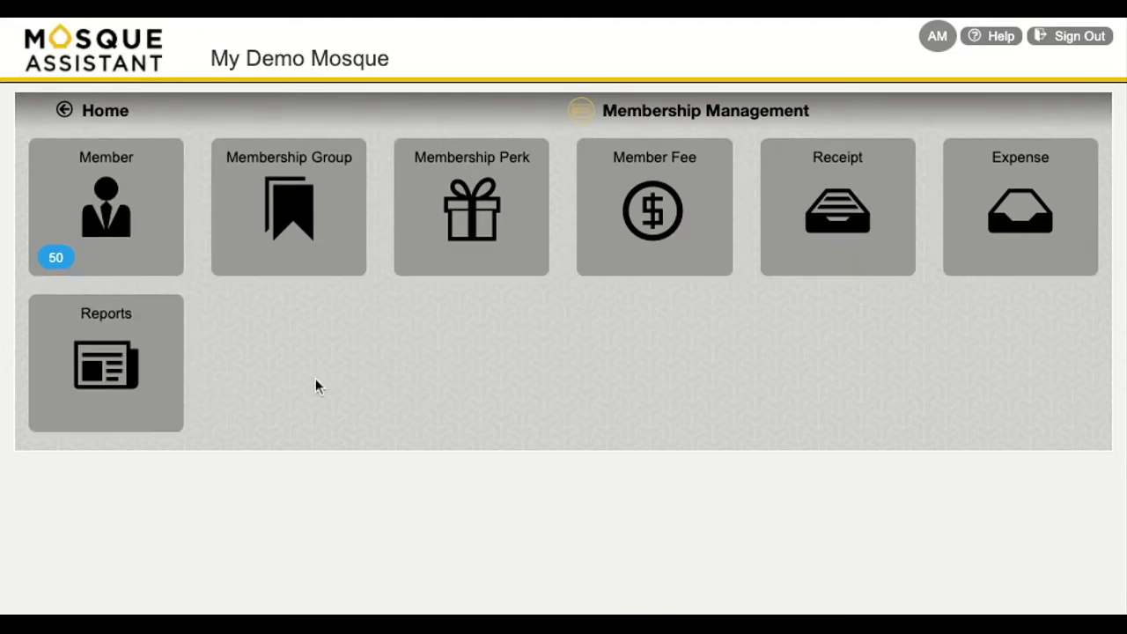
Browse the Members grid, then return to the Main Dashboard via Membership Management
{"action": "left_click", "coordinate": [80, 227]}
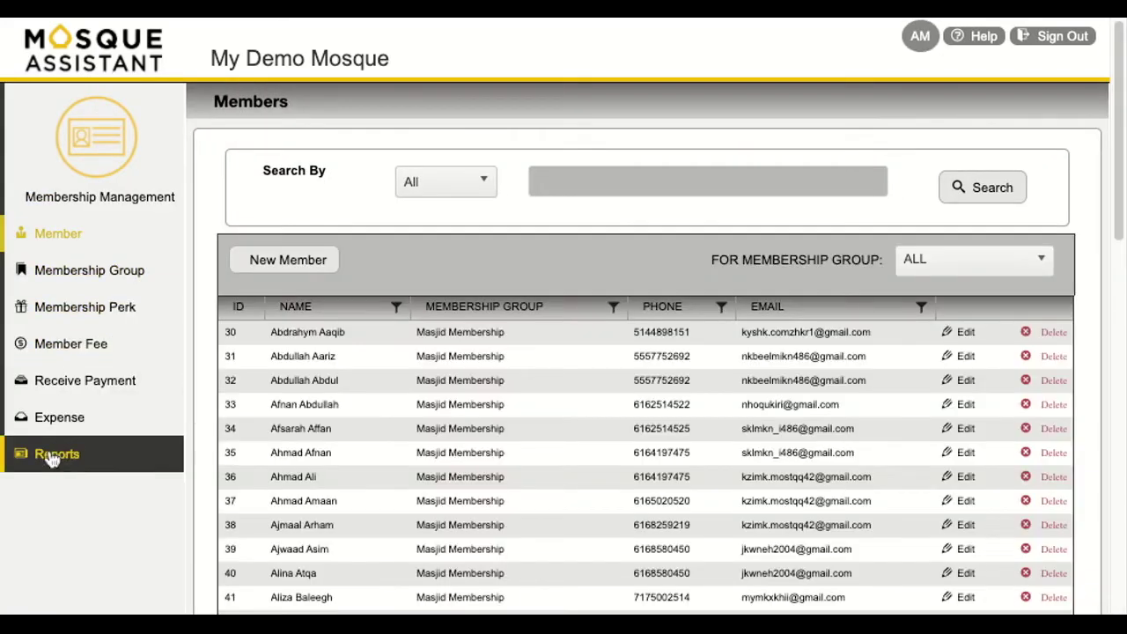
{"action": "scroll", "coordinate": [347, 466], "scroll_direction": "down", "scroll_amount": 4}
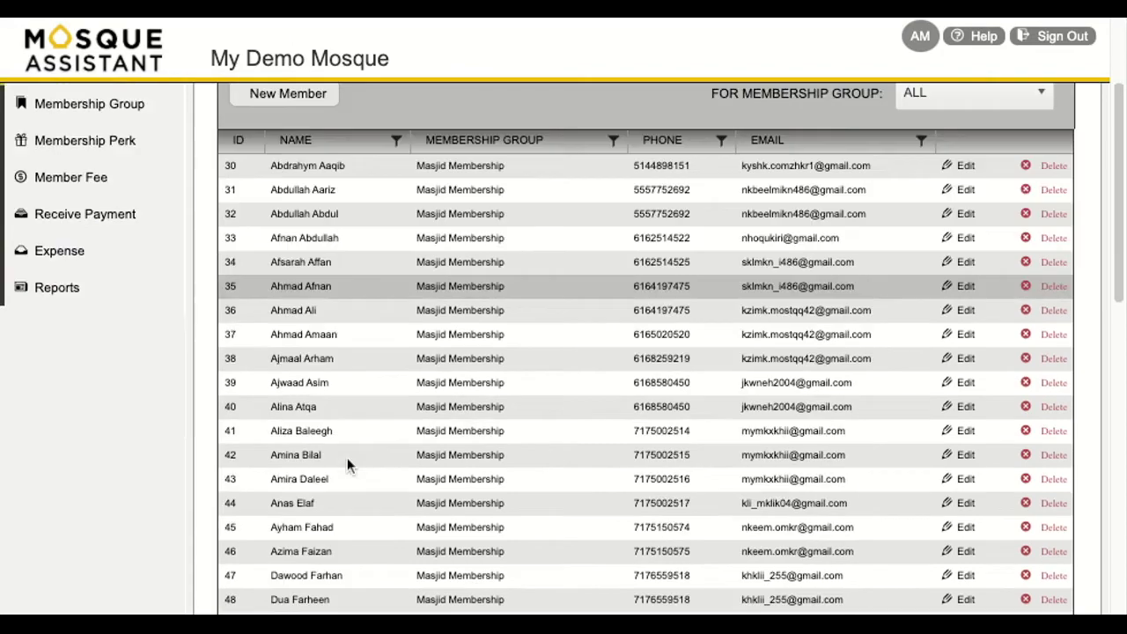
{"action": "scroll", "coordinate": [347, 466], "scroll_direction": "up", "scroll_amount": 3}
{"action": "scroll", "coordinate": [347, 466], "scroll_direction": "up", "scroll_amount": 1}
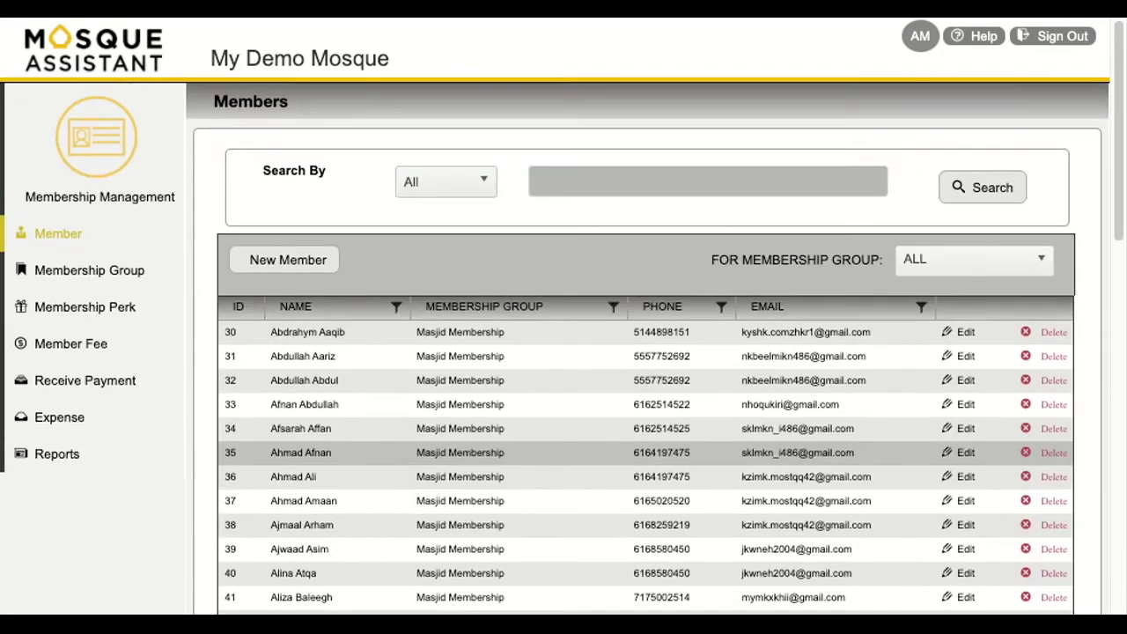
{"action": "left_click", "coordinate": [105, 195]}
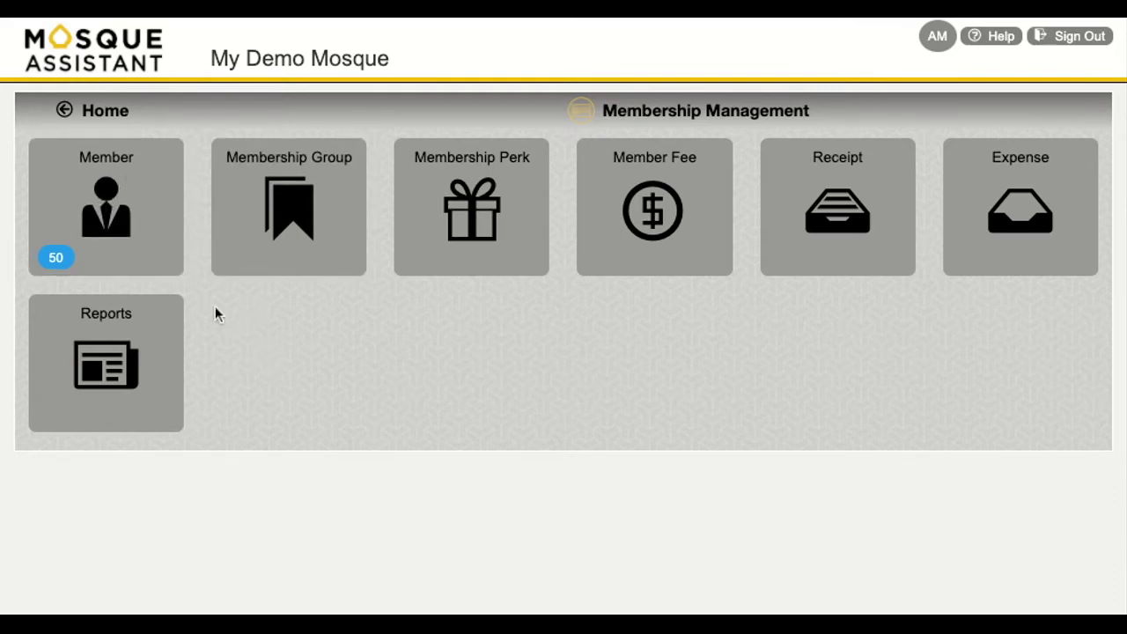
{"action": "left_click", "coordinate": [104, 112]}
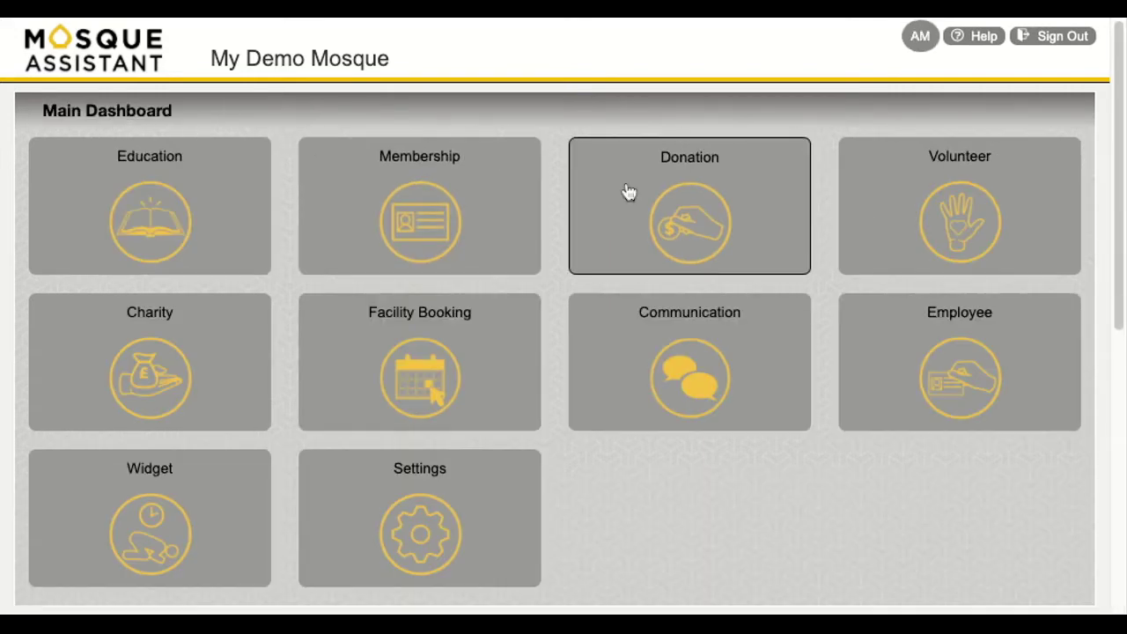
{"action": "left_click", "coordinate": [628, 192]}
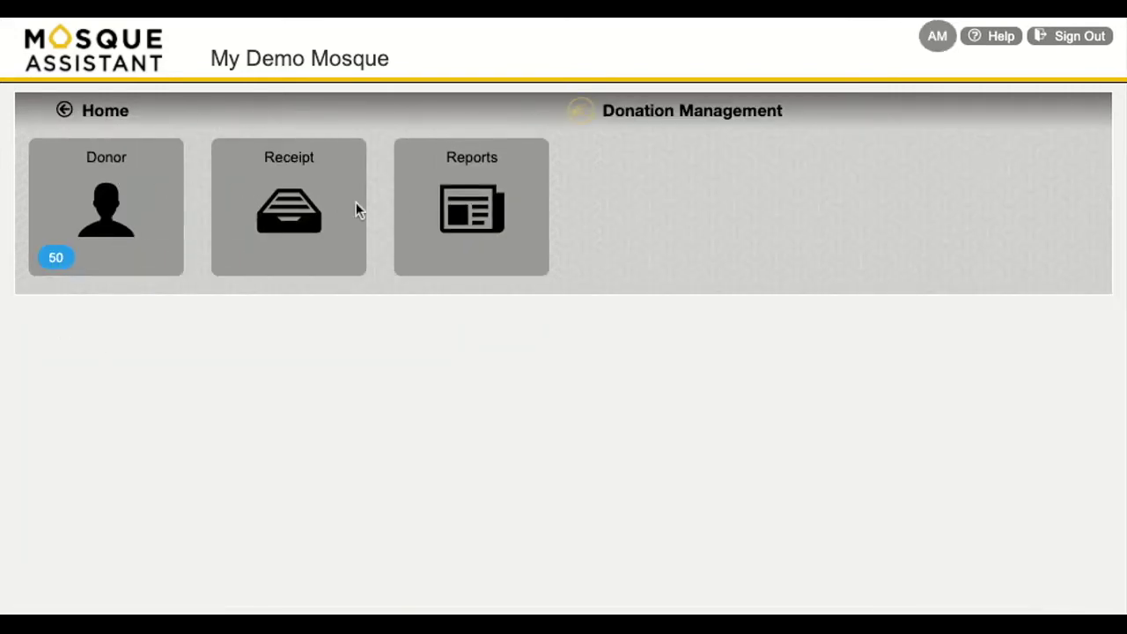
{"action": "left_click", "coordinate": [158, 202]}
{"action": "left_click", "coordinate": [81, 113]}
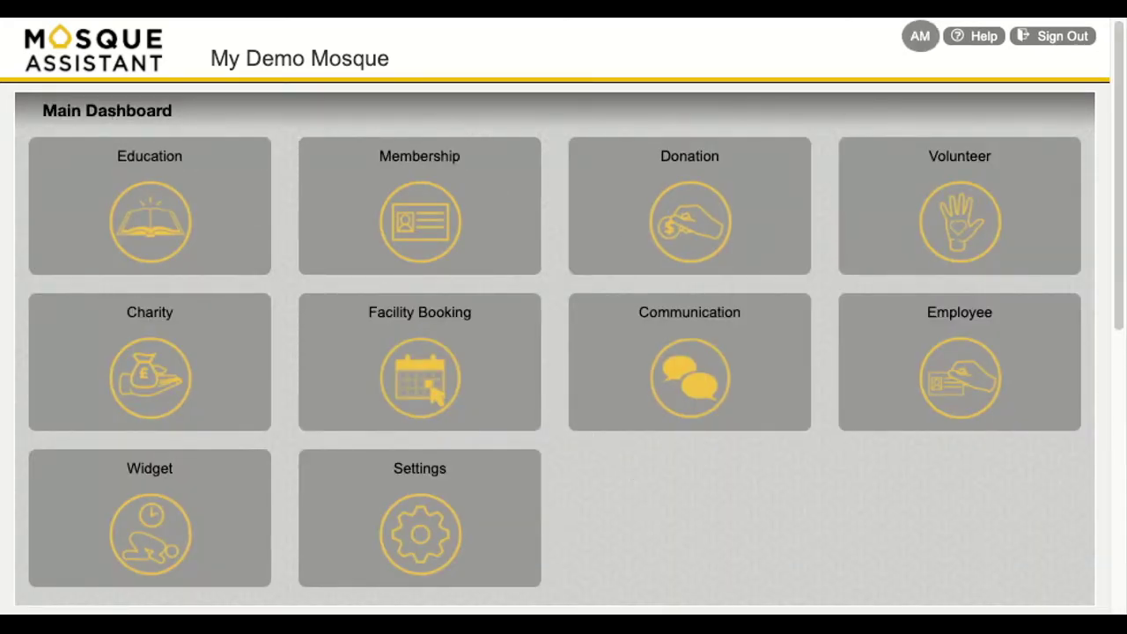
{"action": "left_click", "coordinate": [938, 228]}
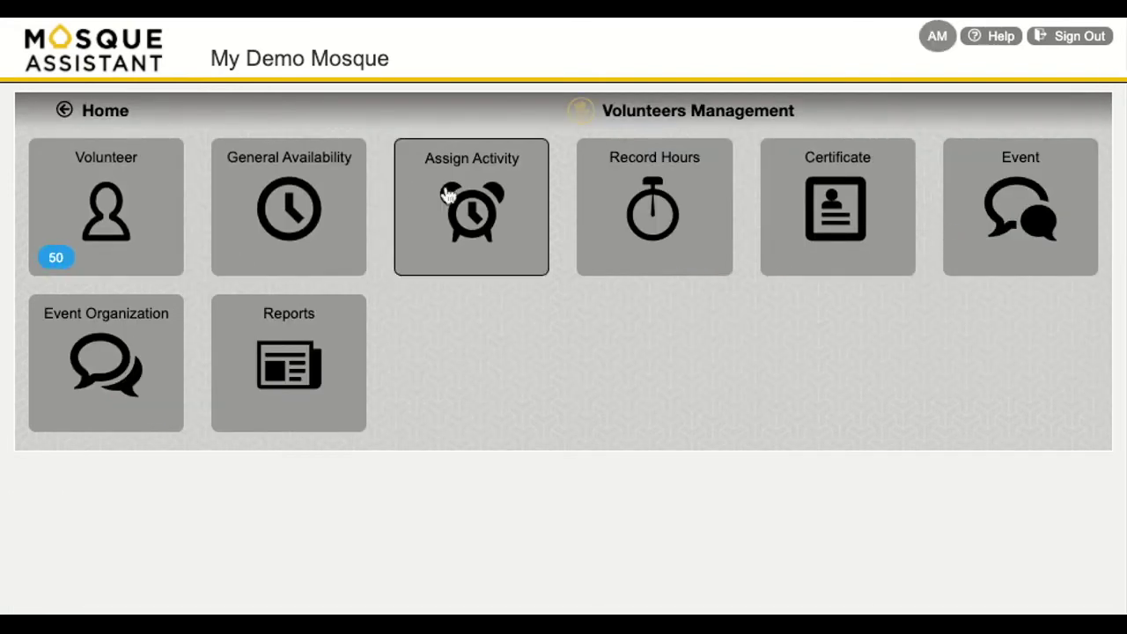
{"action": "left_click", "coordinate": [144, 206]}
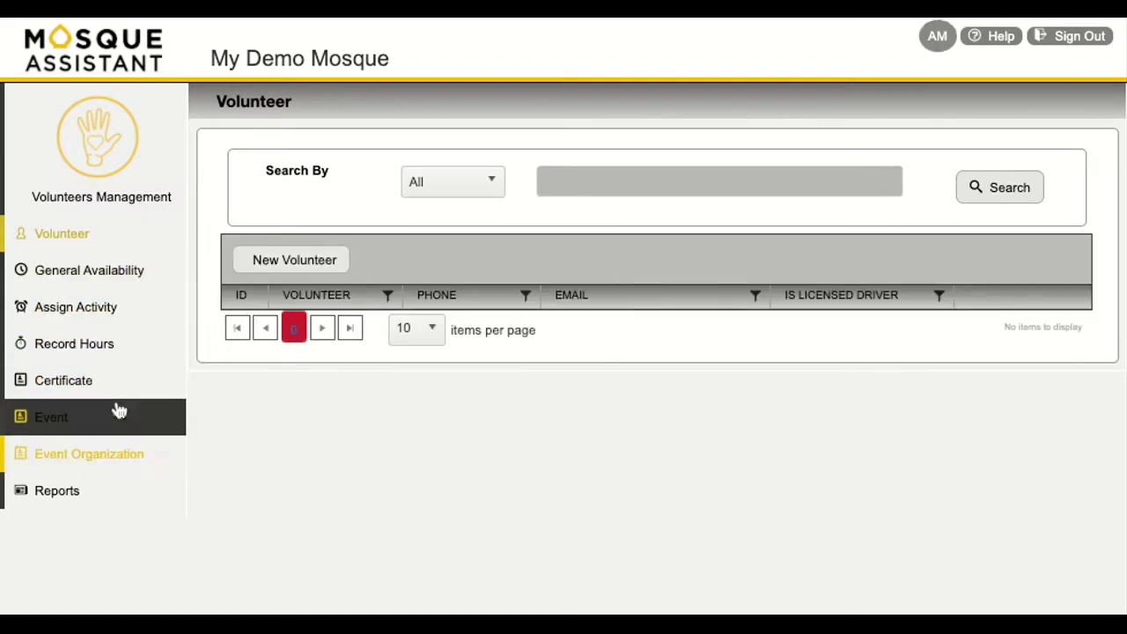
{"action": "left_click", "coordinate": [70, 150]}
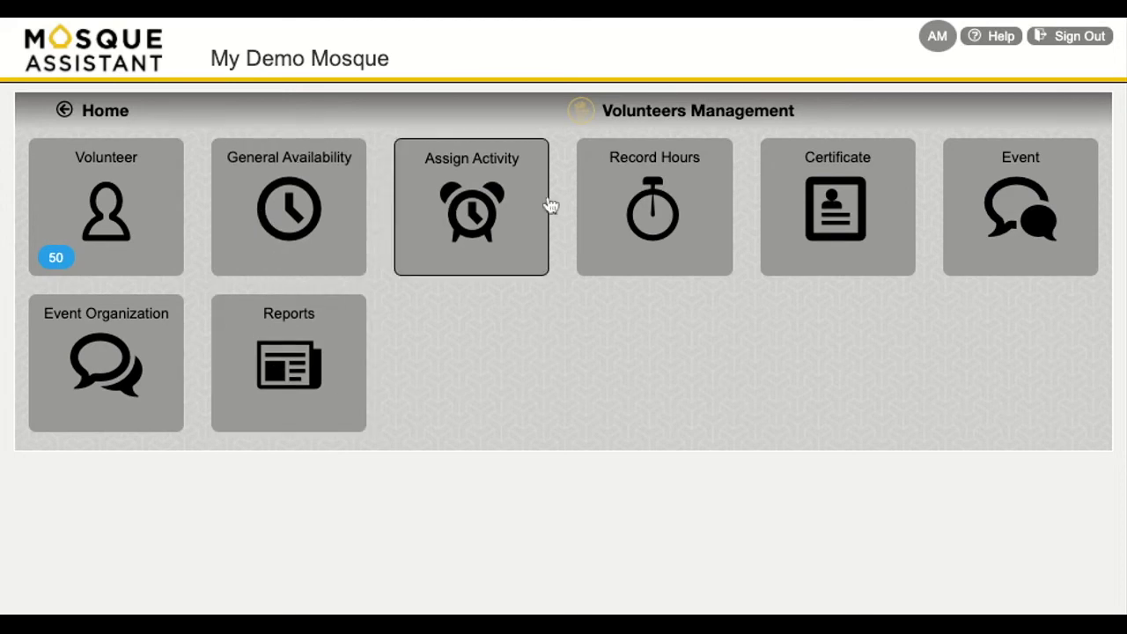
{"action": "left_click", "coordinate": [88, 124]}
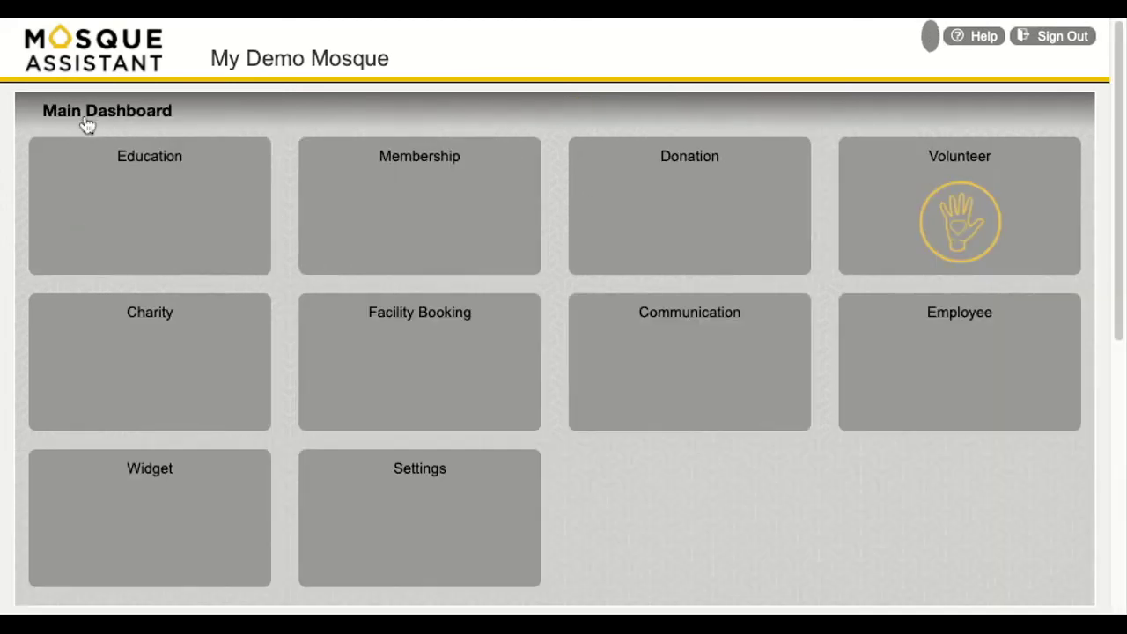
Check the Zakat Request list under Charity, then go Home and open Facility Booking
{"action": "left_click", "coordinate": [167, 380]}
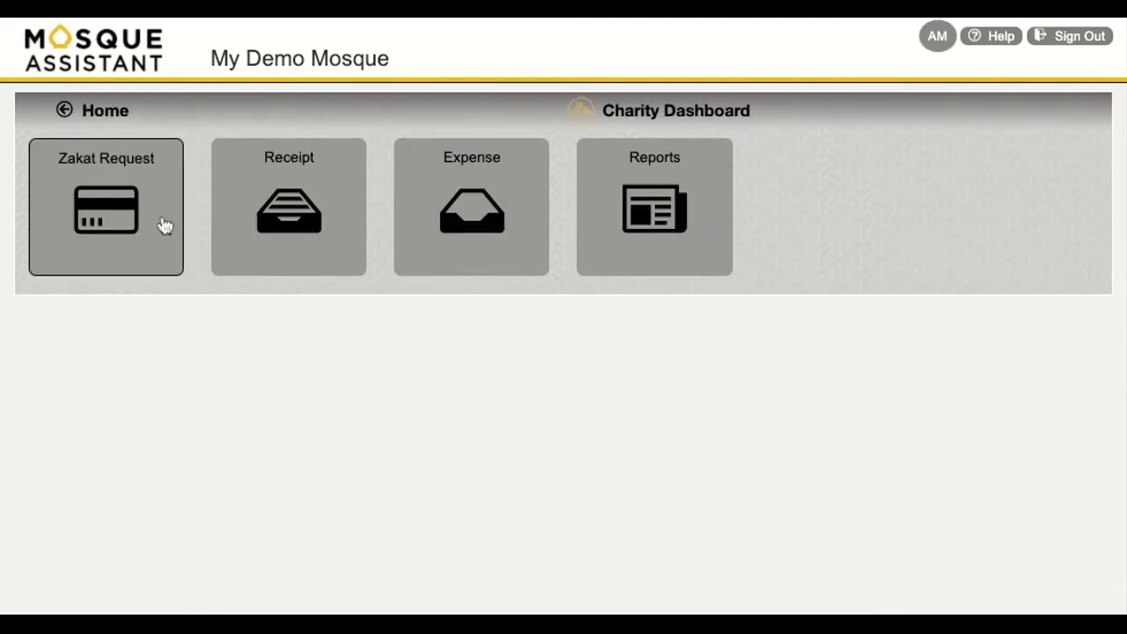
{"action": "left_click", "coordinate": [103, 192]}
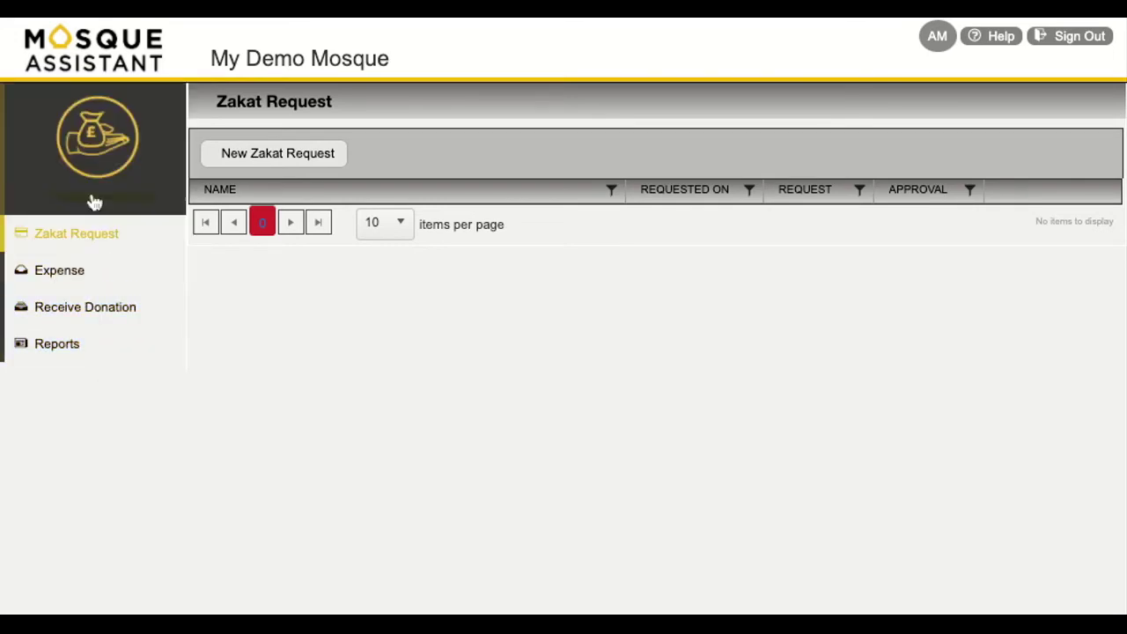
{"action": "left_click", "coordinate": [94, 191]}
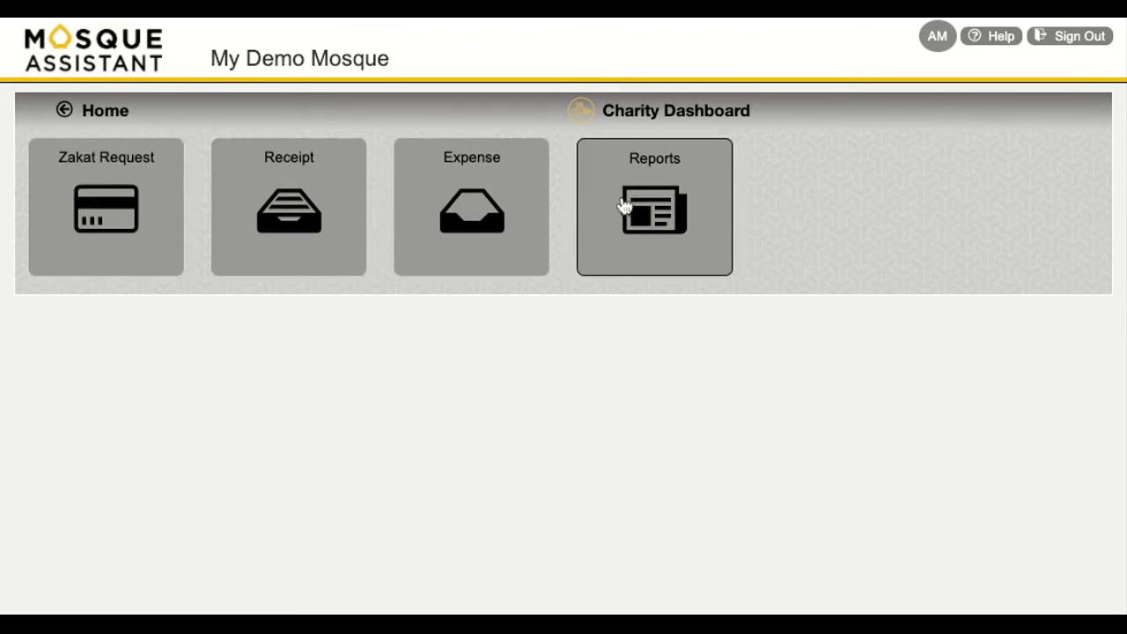
{"action": "left_click", "coordinate": [113, 122]}
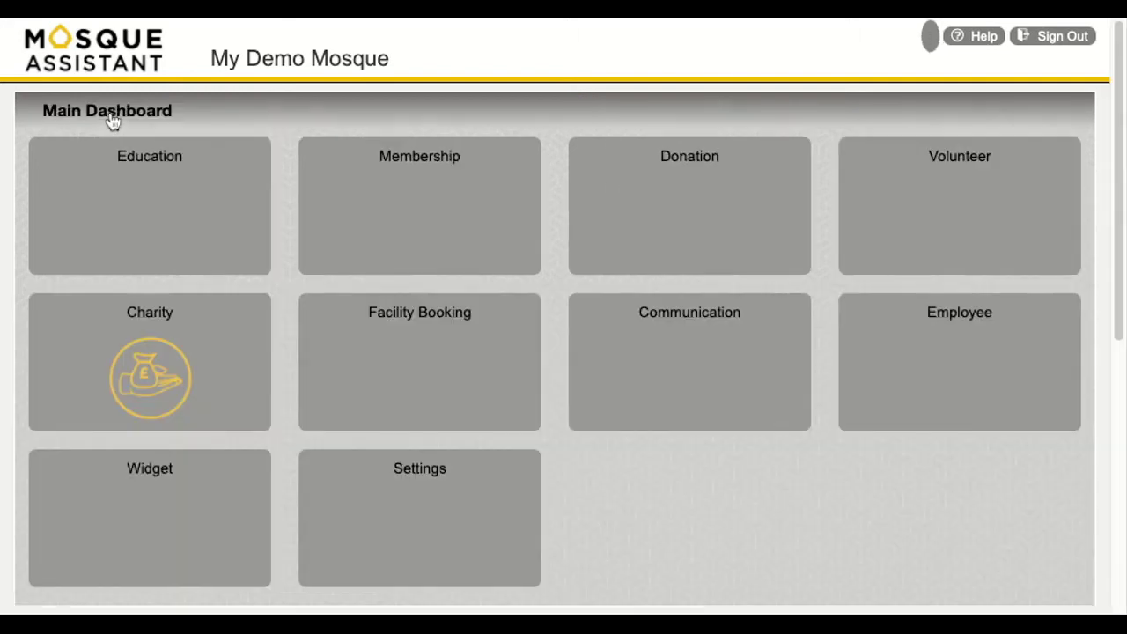
{"action": "left_click", "coordinate": [383, 388]}
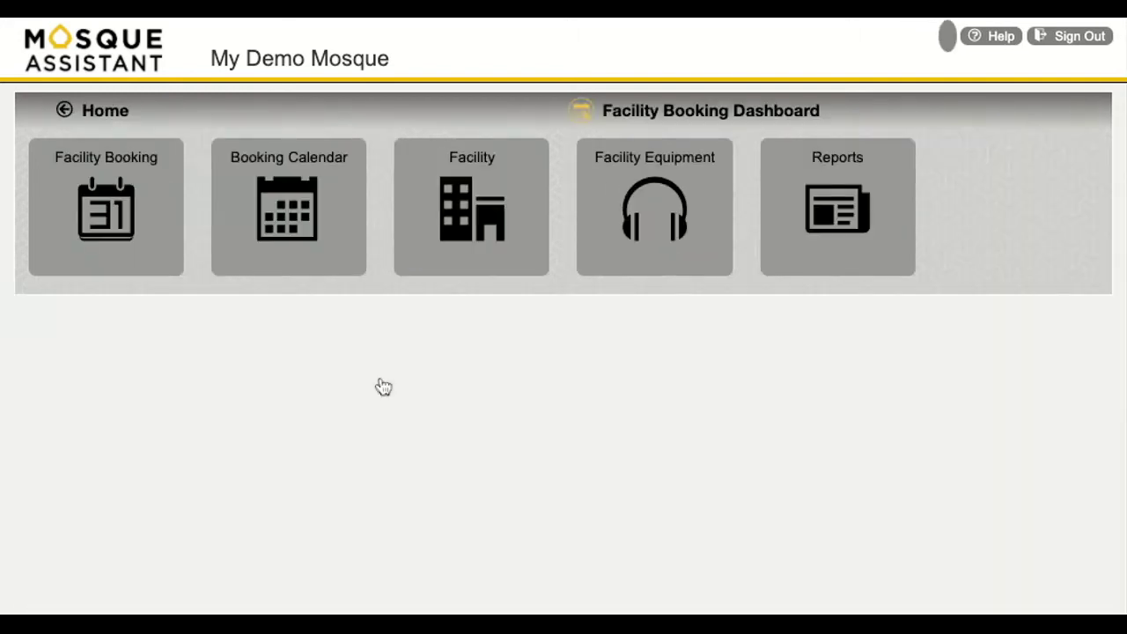
{"action": "left_click", "coordinate": [118, 218]}
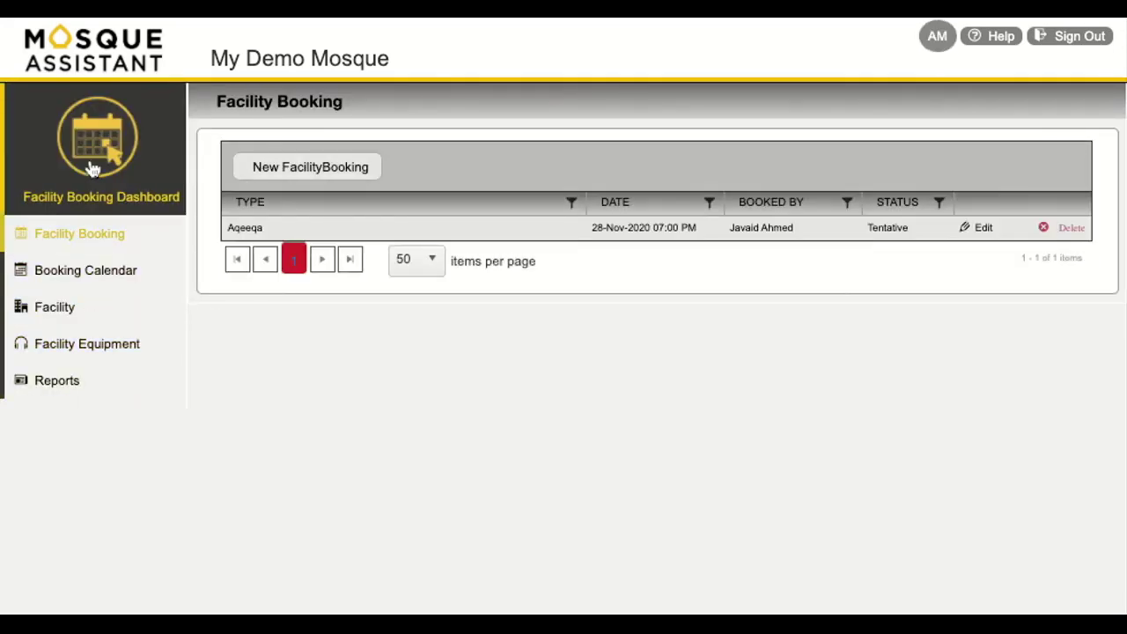
{"action": "left_click", "coordinate": [92, 169]}
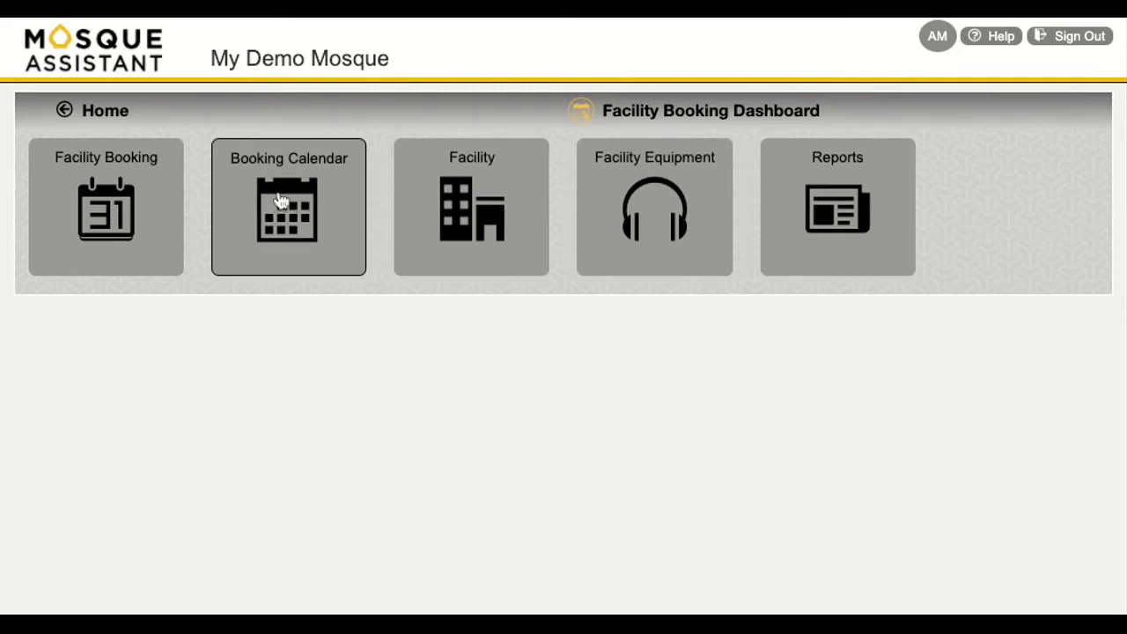
{"action": "left_click", "coordinate": [123, 120]}
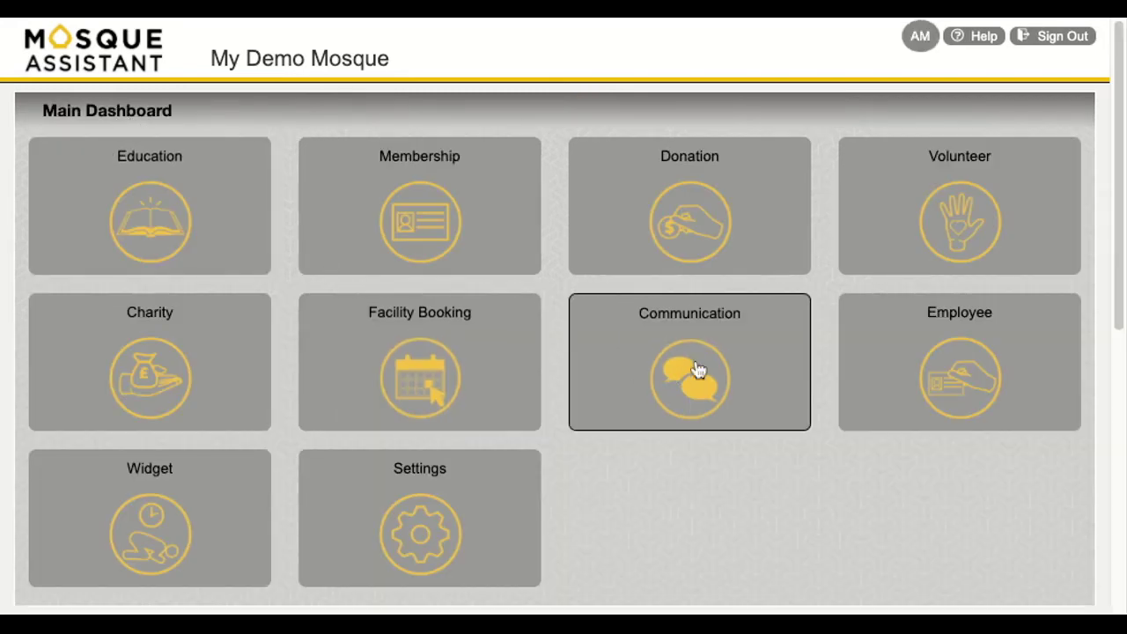
{"action": "left_click", "coordinate": [697, 369]}
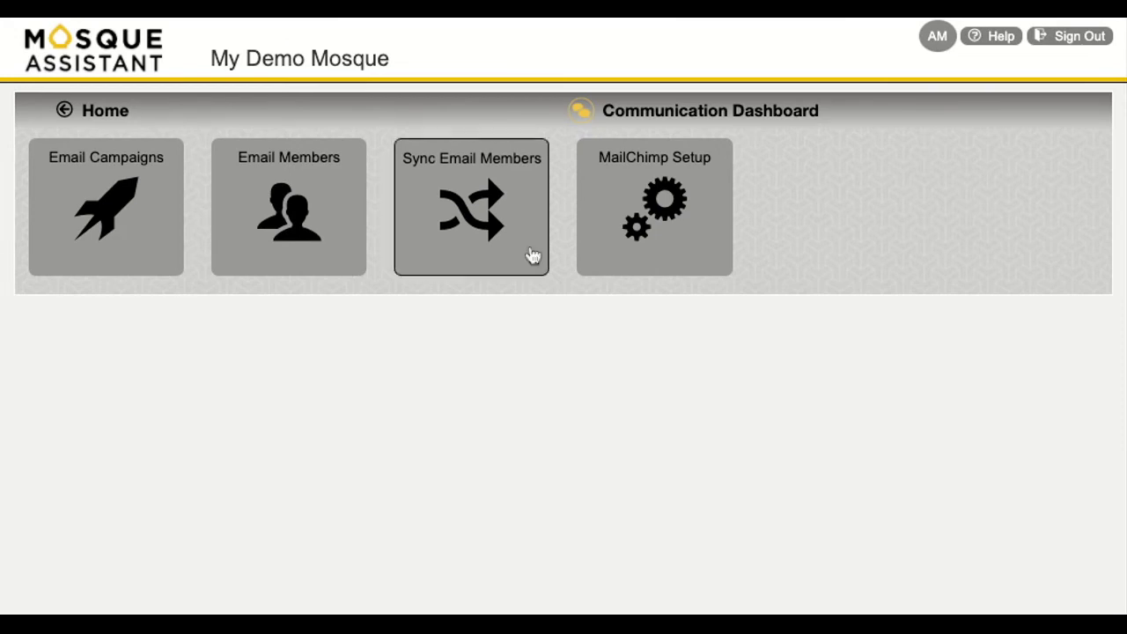
{"action": "left_click", "coordinate": [648, 255]}
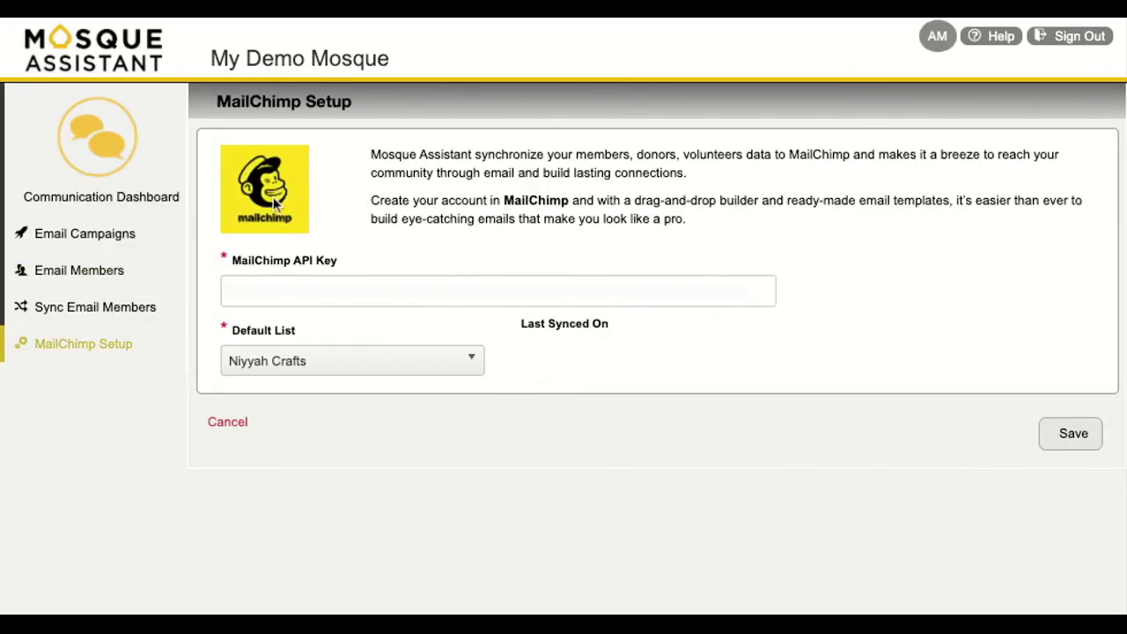
{"action": "left_click", "coordinate": [90, 182]}
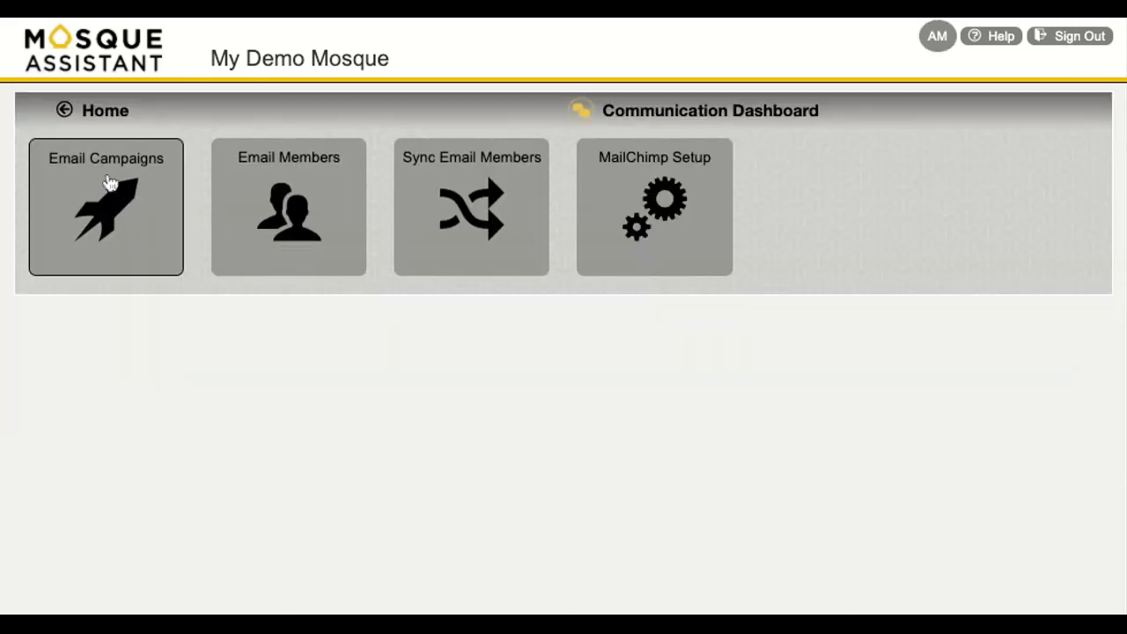
{"action": "left_click", "coordinate": [117, 124]}
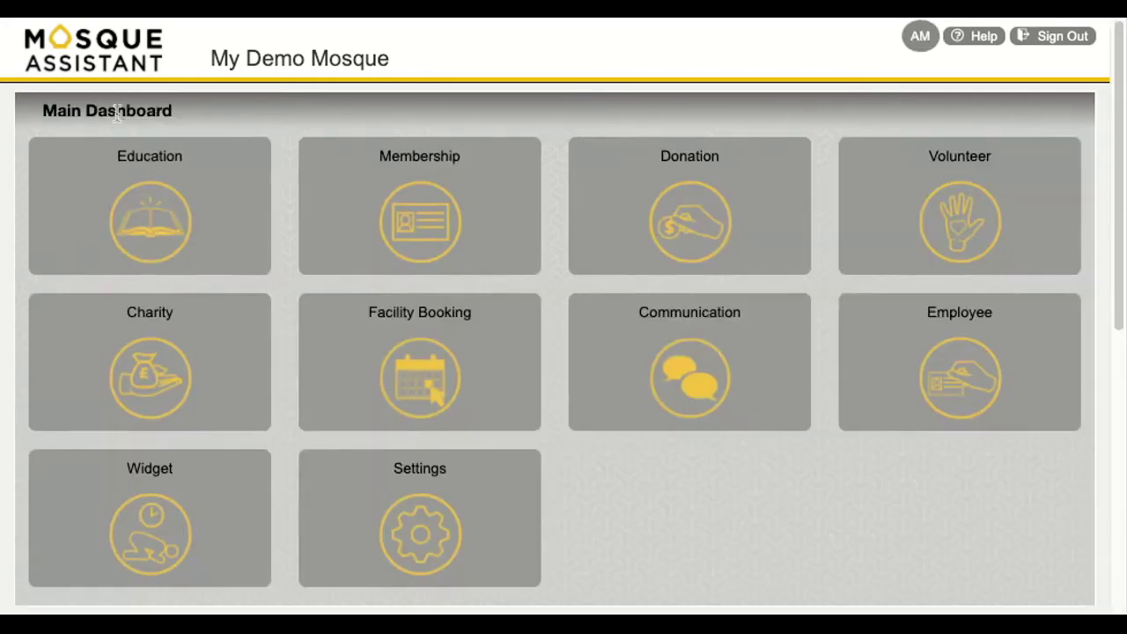
{"action": "left_click", "coordinate": [903, 372]}
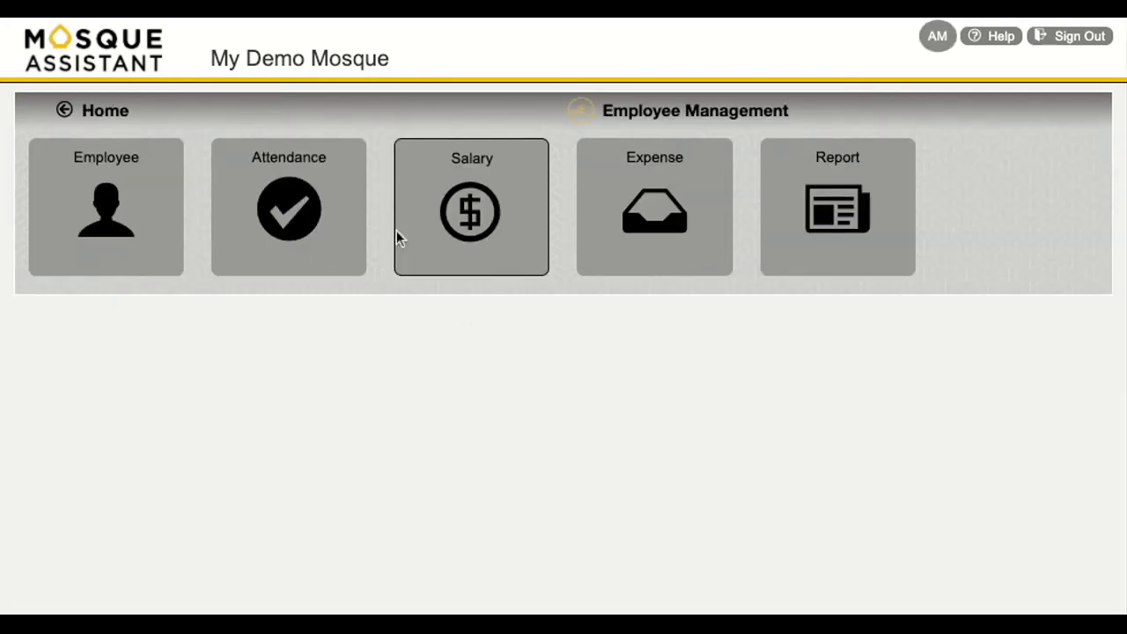
{"action": "left_click", "coordinate": [112, 204]}
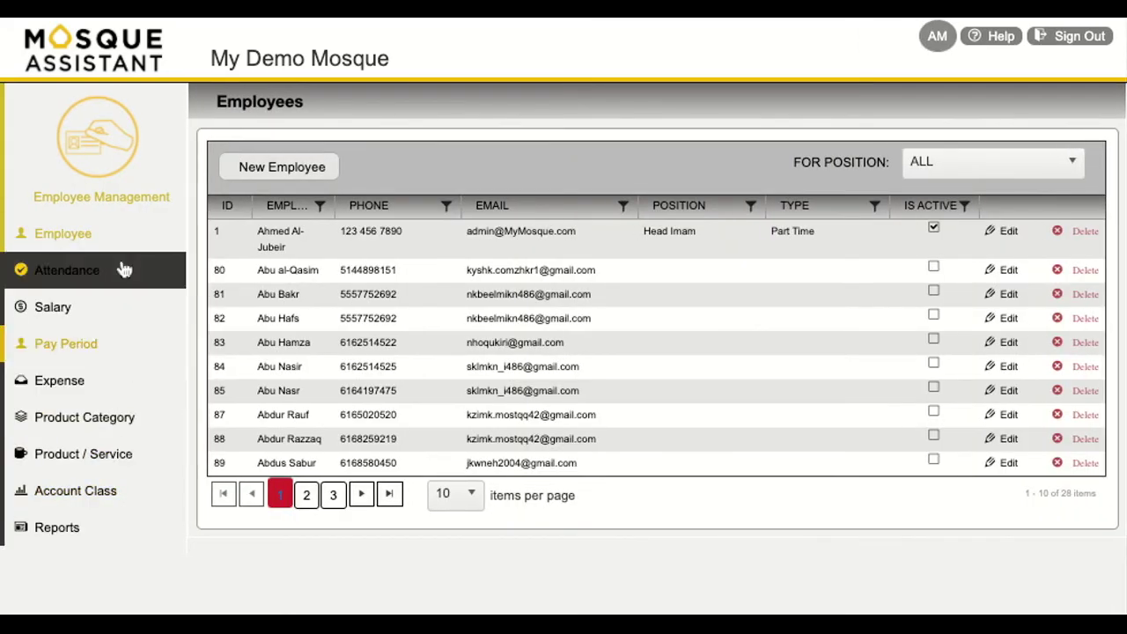
{"action": "left_click", "coordinate": [124, 194]}
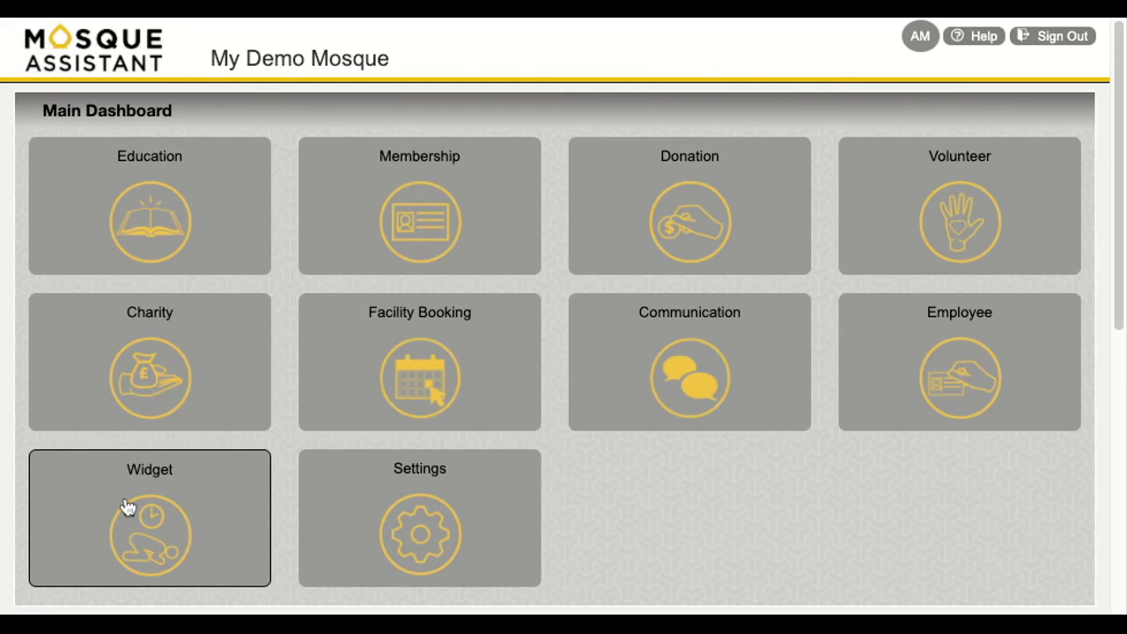
{"action": "left_click", "coordinate": [128, 507]}
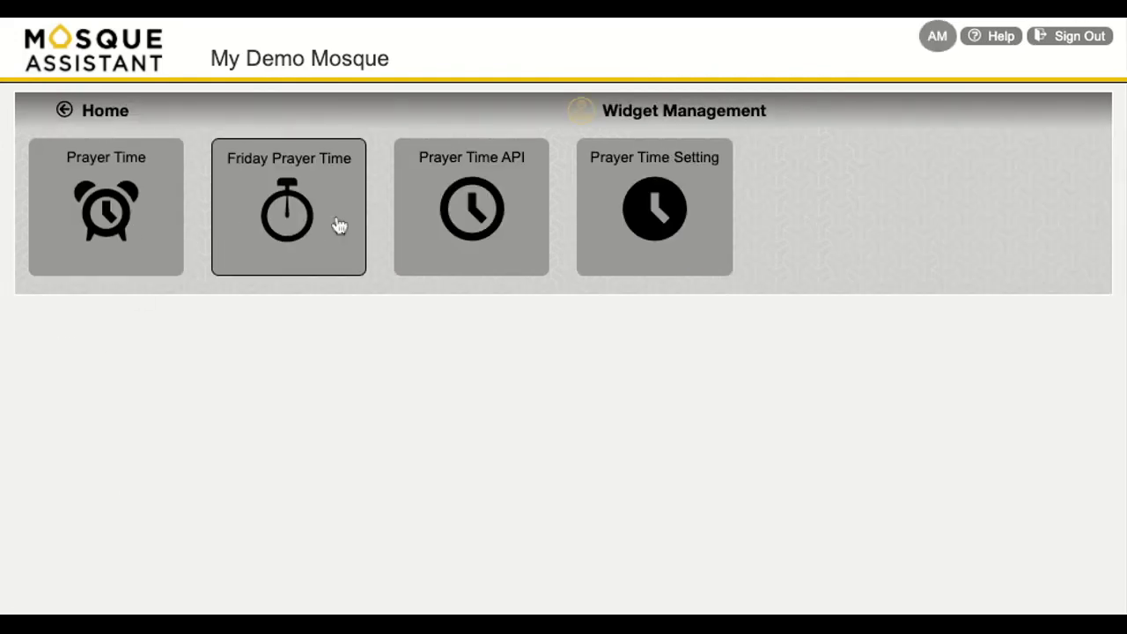
{"action": "left_click", "coordinate": [147, 203]}
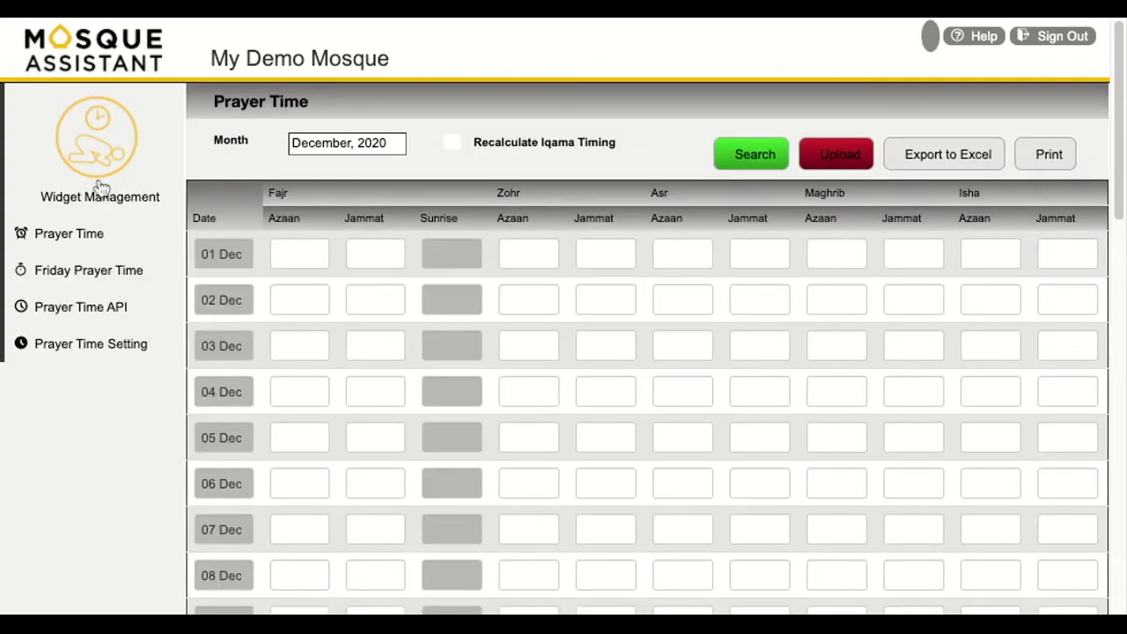
{"action": "left_click", "coordinate": [101, 187]}
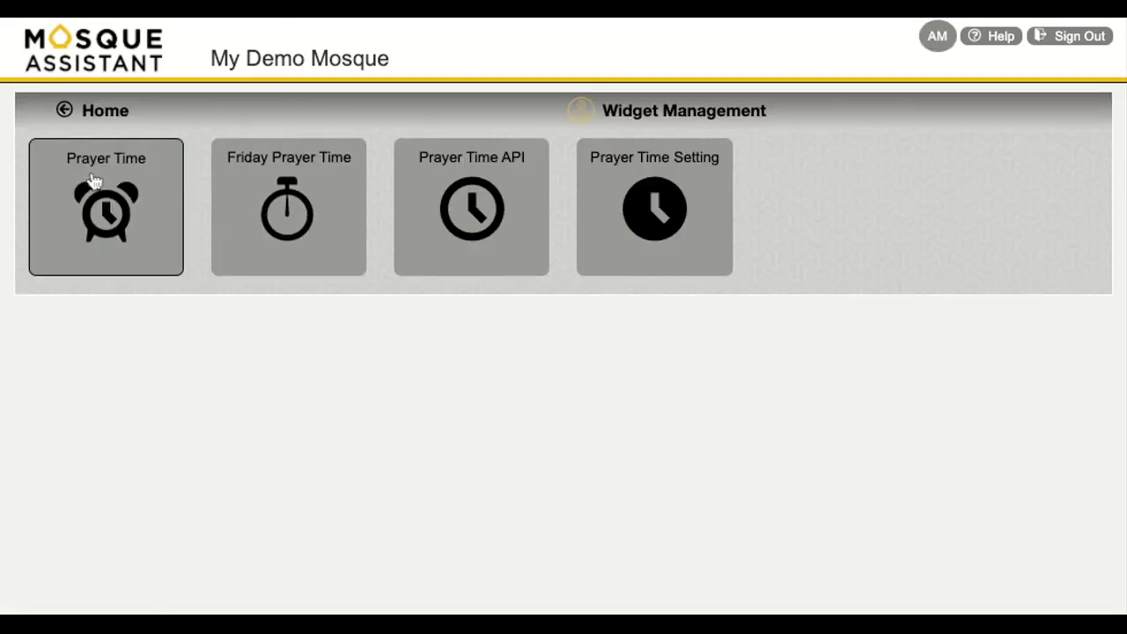
{"action": "left_click", "coordinate": [92, 128]}
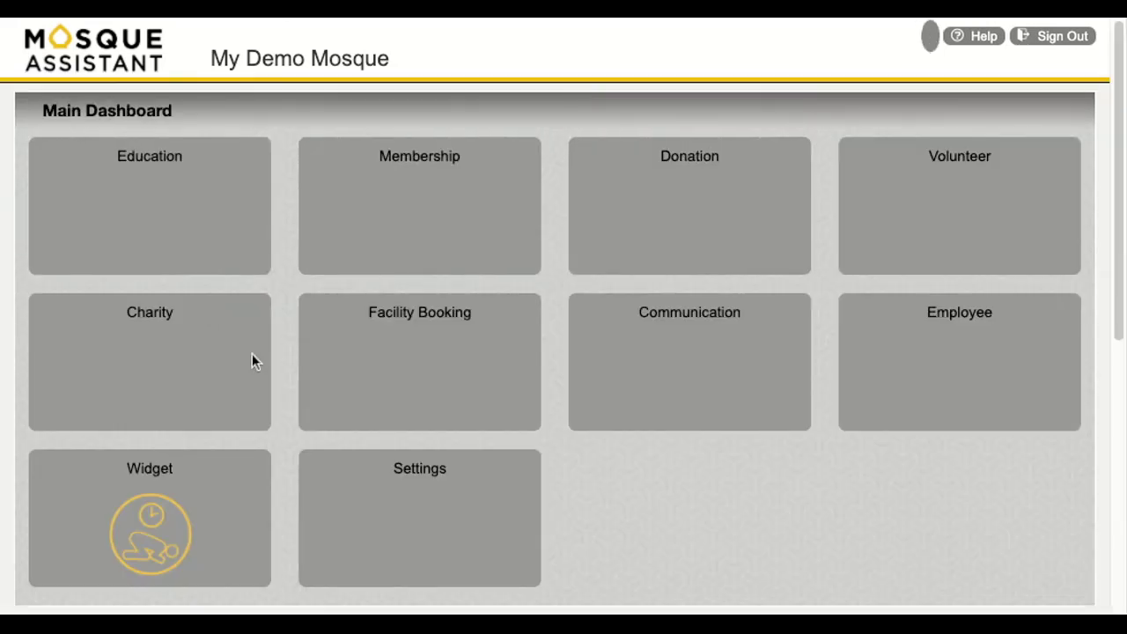
{"action": "left_click", "coordinate": [419, 526]}
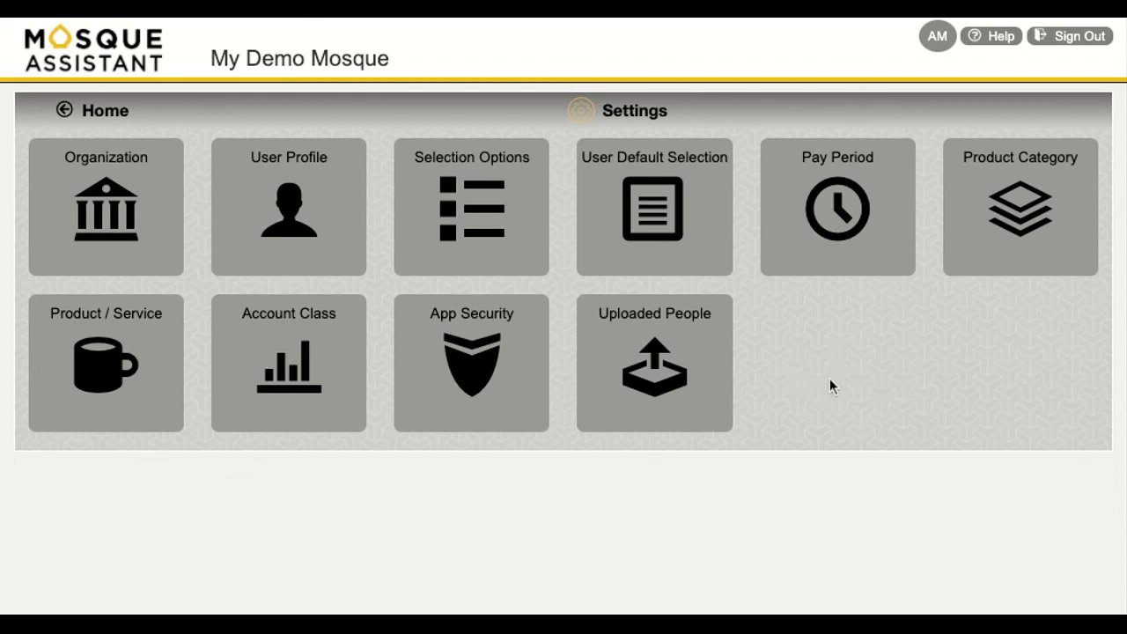
{"action": "left_click", "coordinate": [105, 112]}
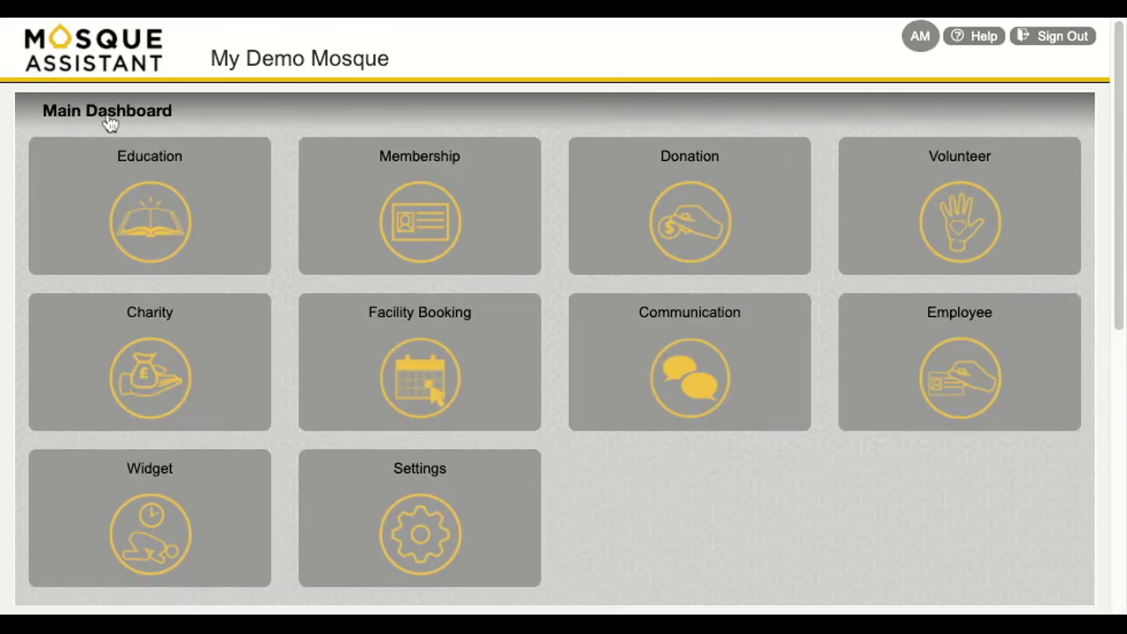